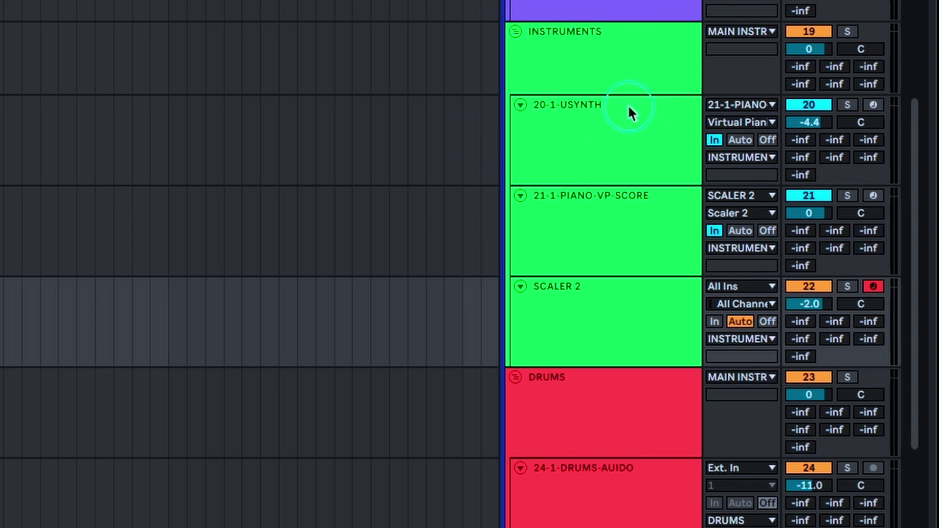
# - Confirm track 21 takes MIDI from Scaler 2 (channel Scaler 2), then select and arm 20-1-USYNTH
pyautogui.click(579, 271)
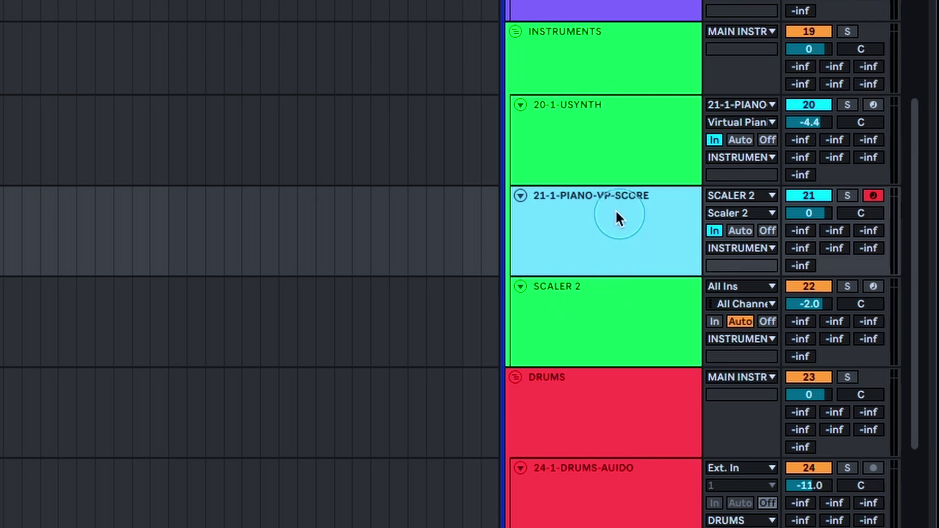
pyautogui.click(750, 198)
pyautogui.click(748, 200)
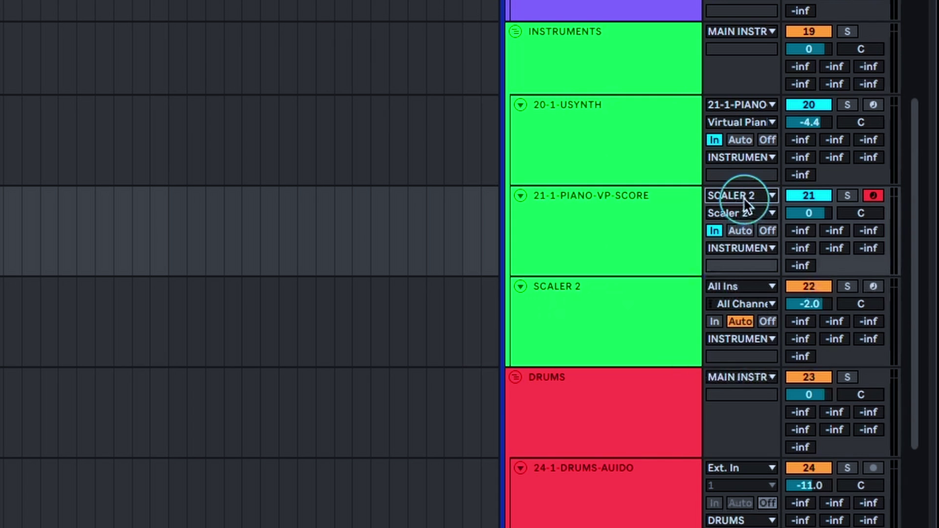
pyautogui.click(741, 214)
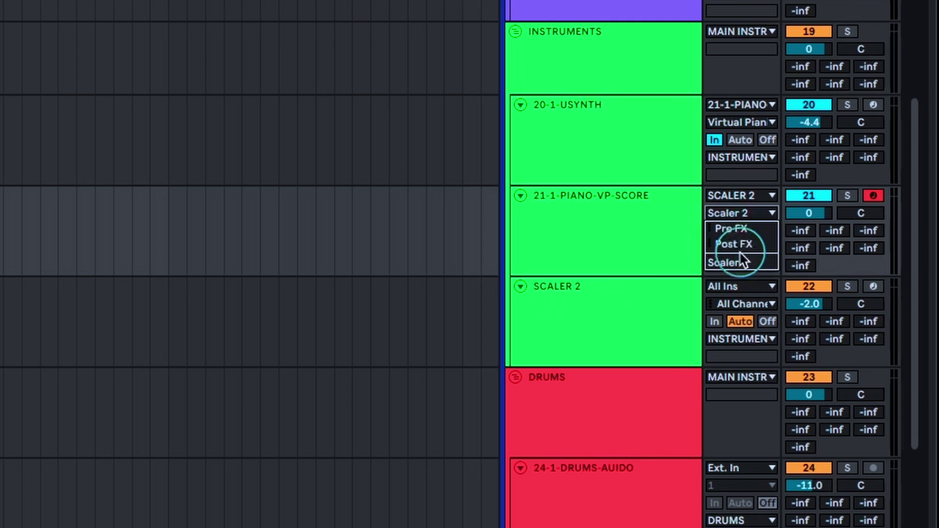
pyautogui.click(618, 221)
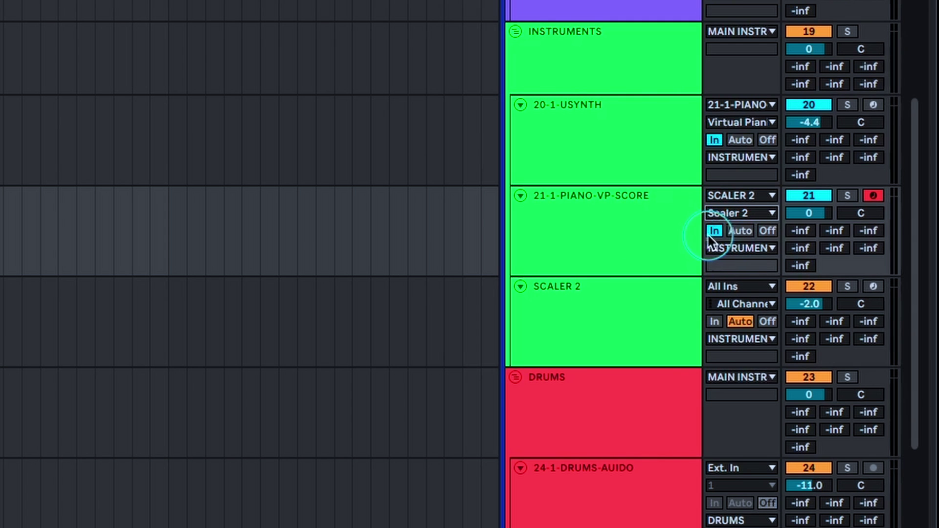
pyautogui.click(609, 210)
pyautogui.click(637, 127)
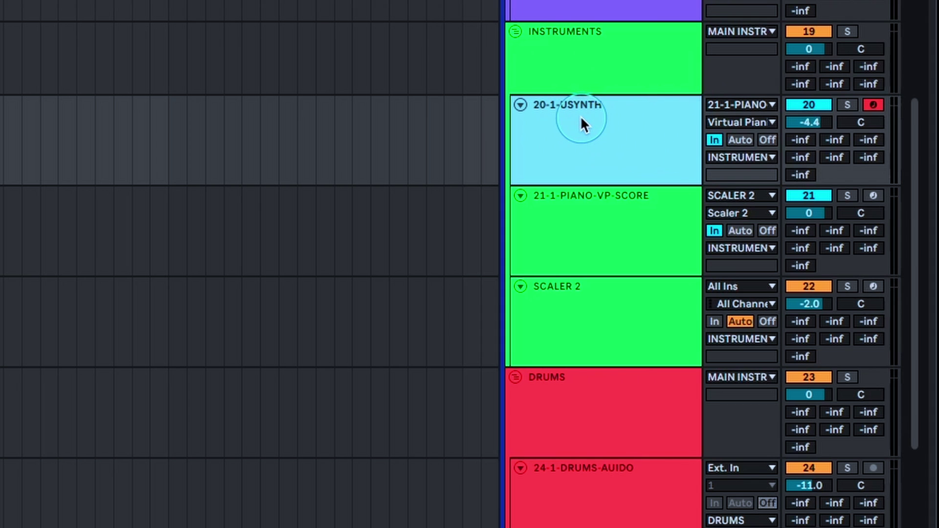
pyautogui.click(754, 106)
pyautogui.click(753, 106)
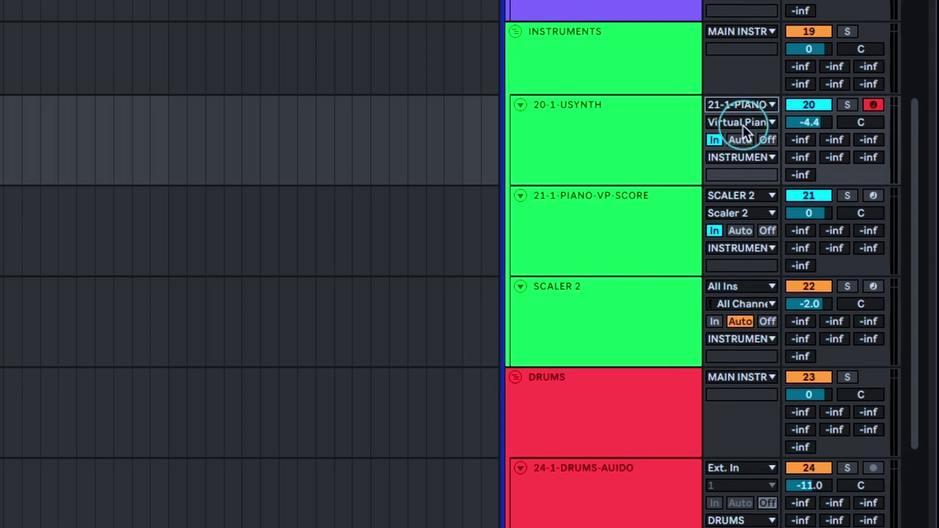
pyautogui.click(730, 122)
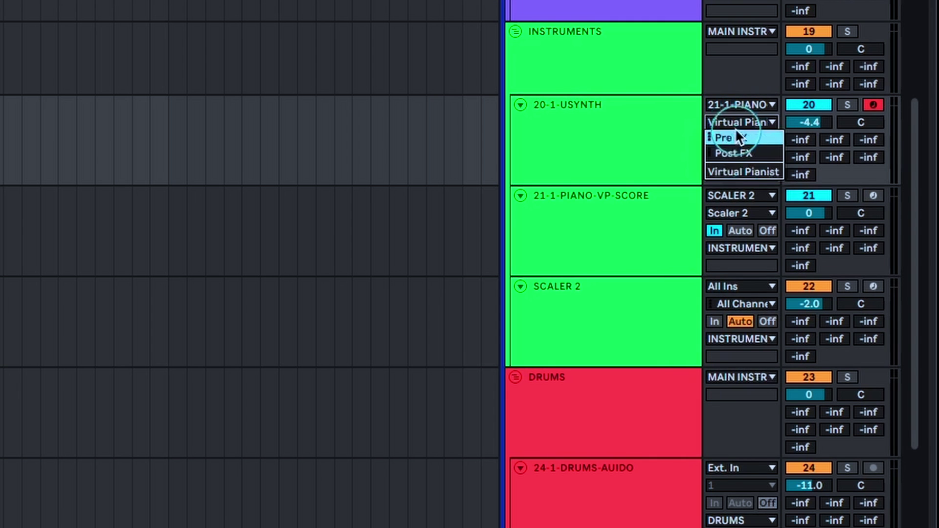
pyautogui.click(732, 172)
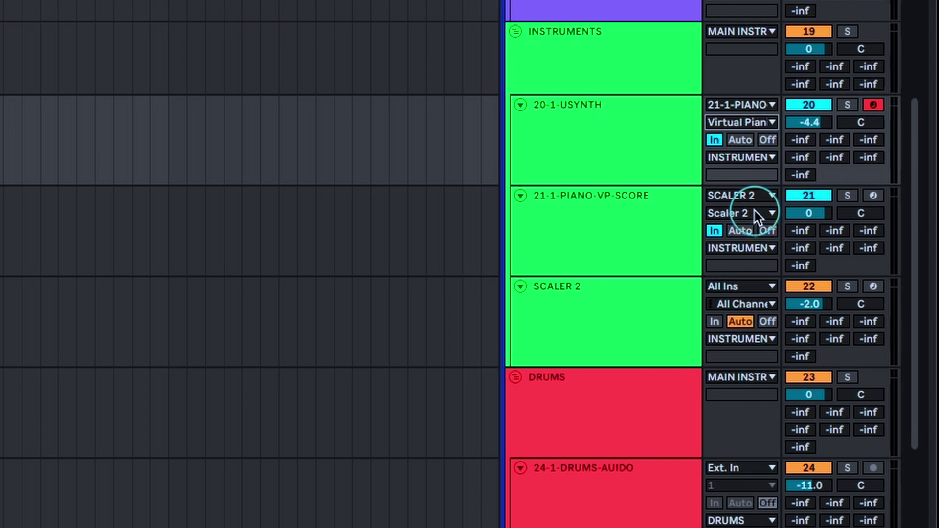
# - Deactivate the Scaler 2 and Virtual Pianist Score tracks, then select and arm SCALER 2
pyautogui.click(822, 286)
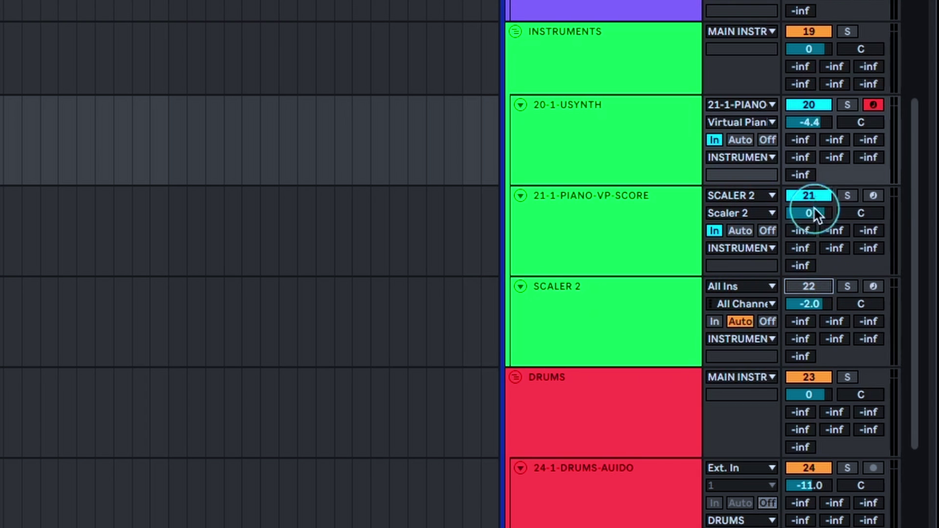
pyautogui.click(810, 195)
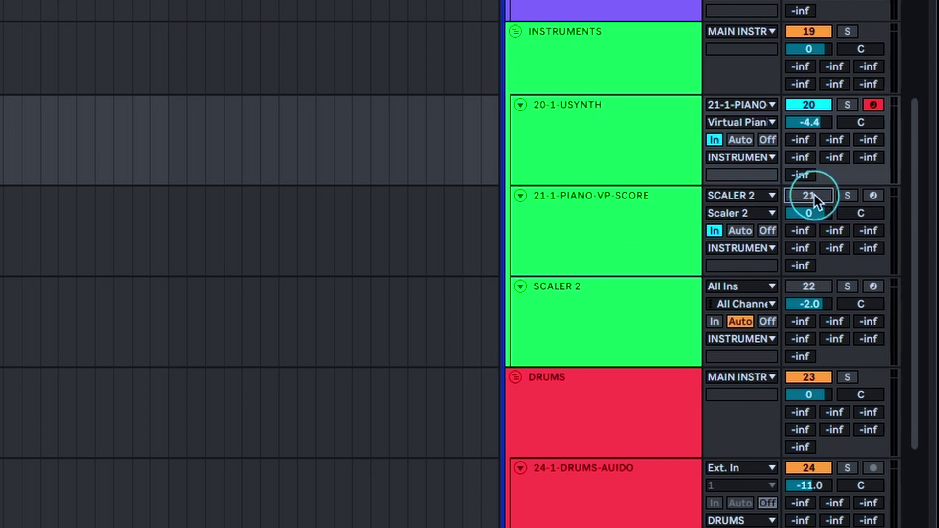
pyautogui.click(755, 342)
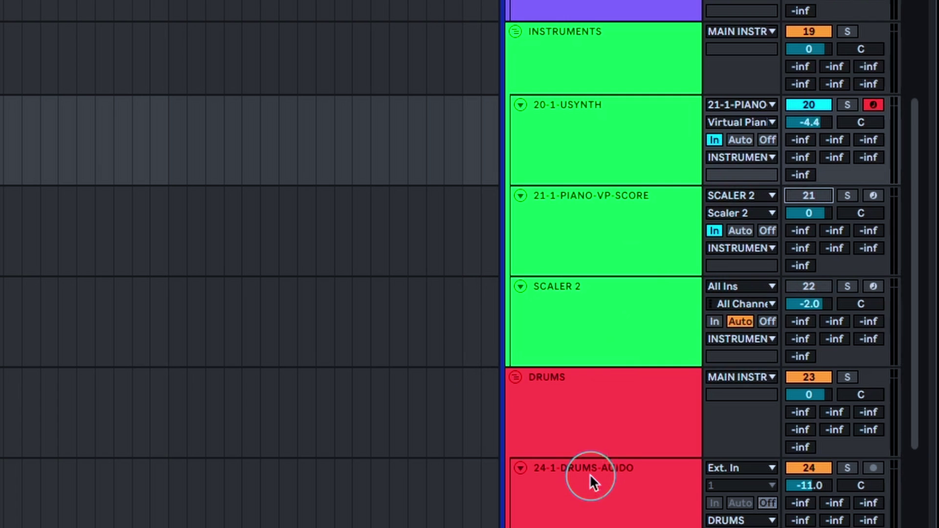
pyautogui.click(614, 327)
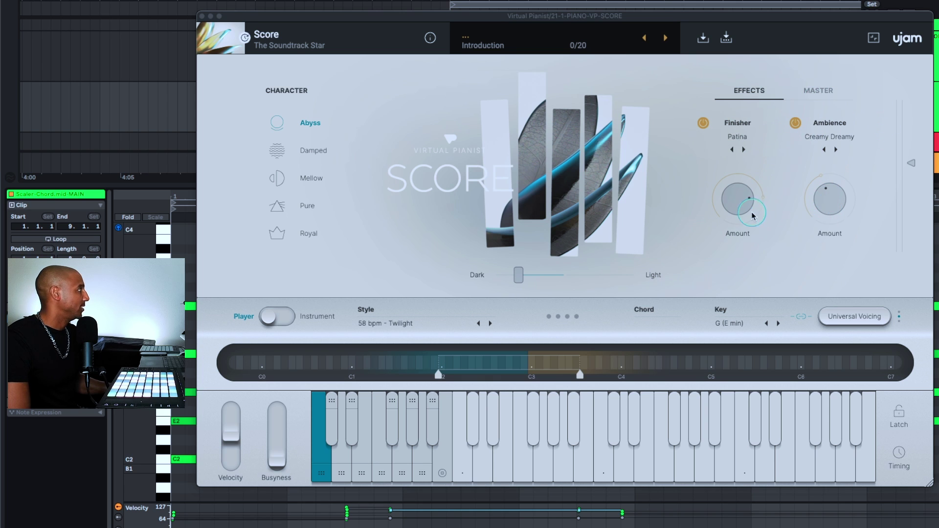
# - Preview A Gentle Moment and Apocalypse Organ presets, then close the browser leaving Introduction loaded
pyautogui.click(591, 48)
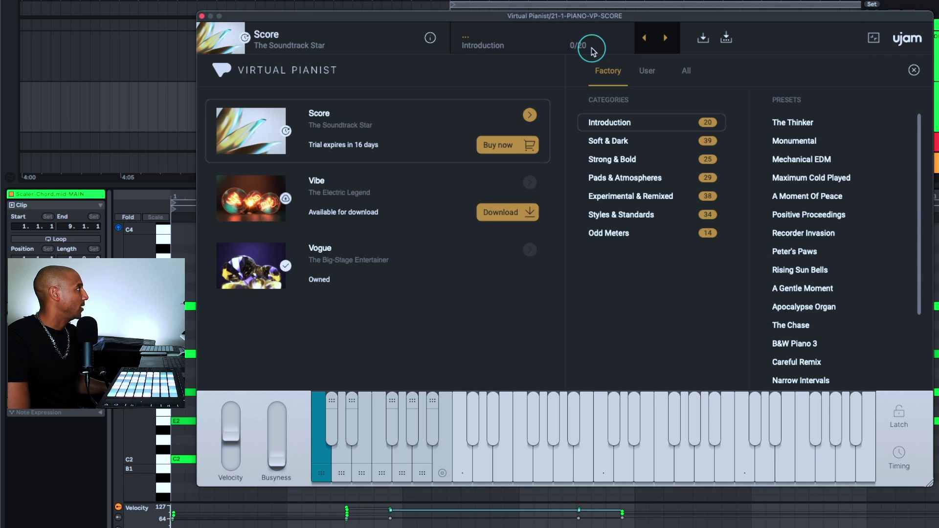
pyautogui.click(591, 48)
pyautogui.click(636, 49)
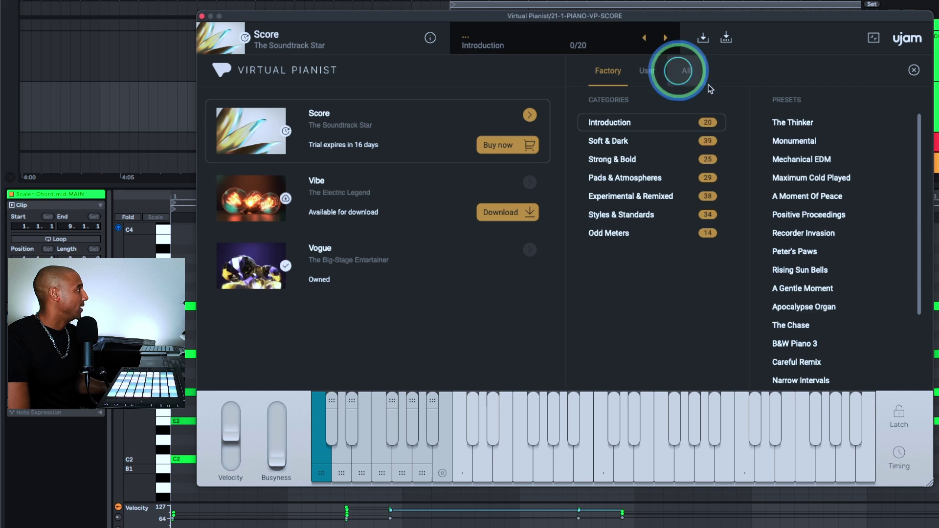
pyautogui.click(827, 288)
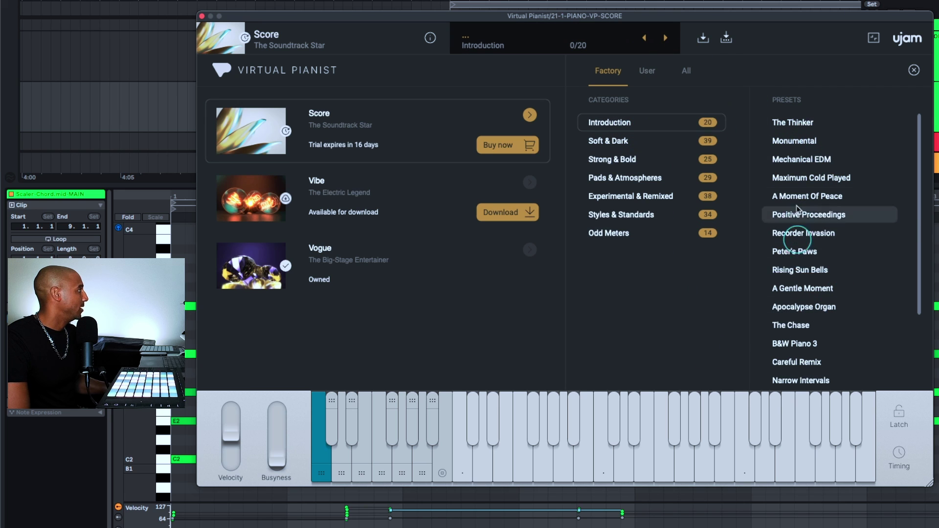
pyautogui.click(763, 305)
pyautogui.click(607, 101)
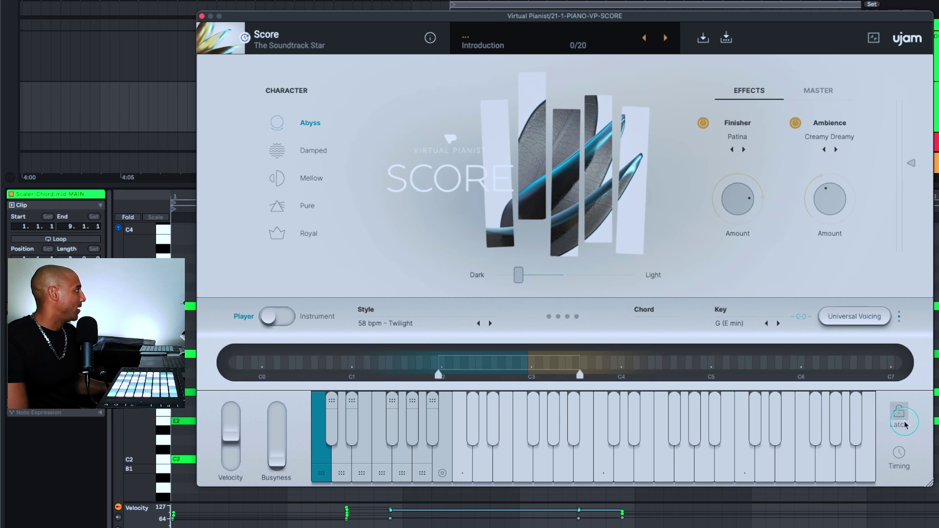
# - Turn Latch on and audition a low and a higher phrase key on the keyboard
pyautogui.click(912, 419)
pyautogui.click(905, 420)
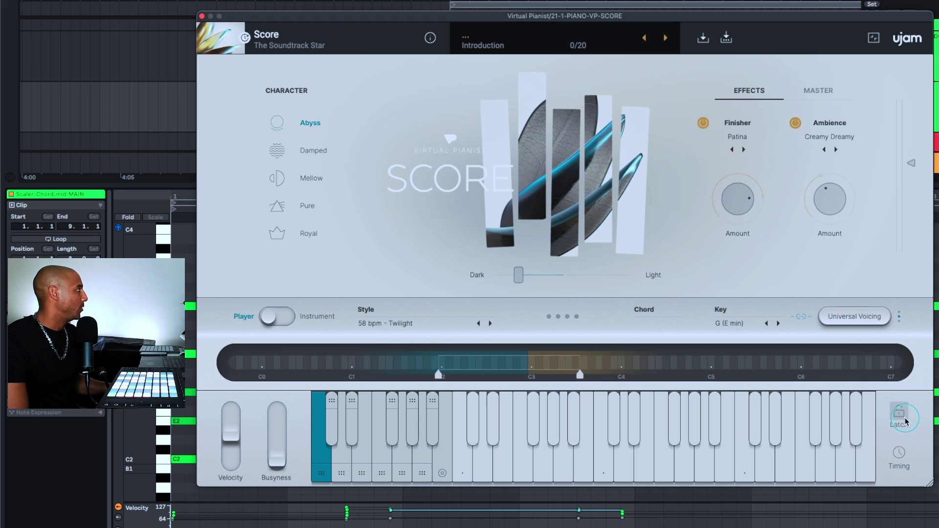
pyautogui.click(576, 439)
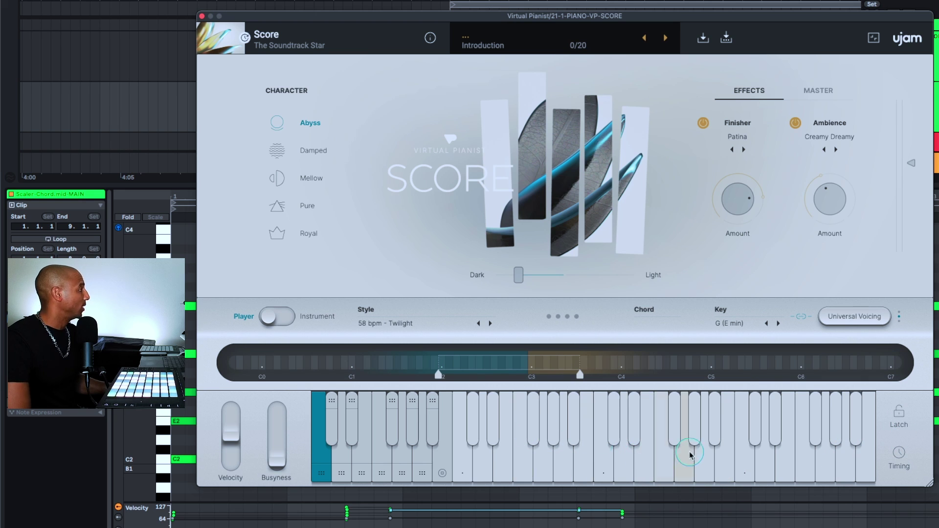
pyautogui.click(771, 450)
pyautogui.click(895, 410)
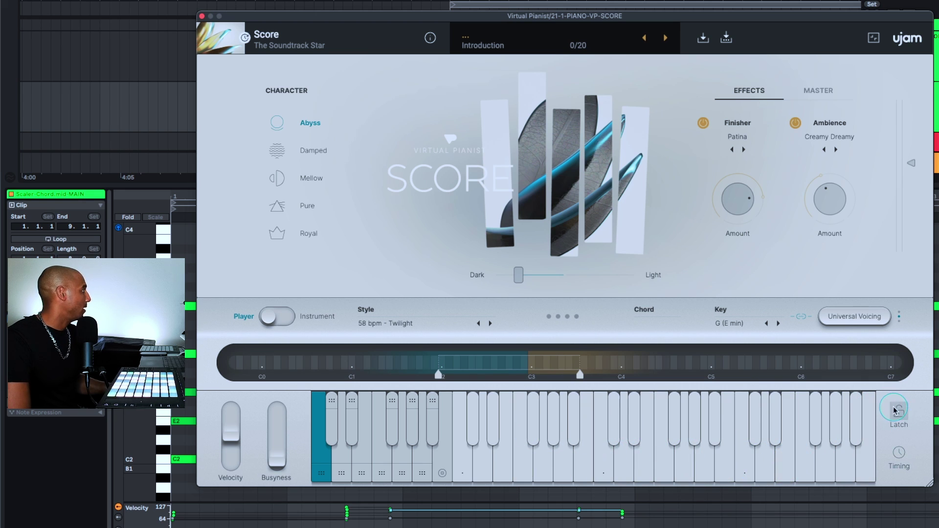
pyautogui.click(898, 455)
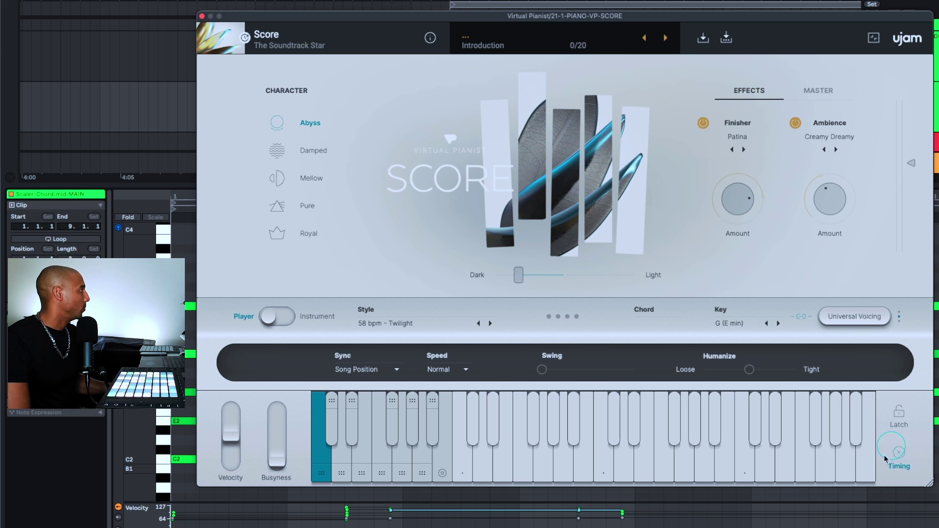
pyautogui.click(583, 420)
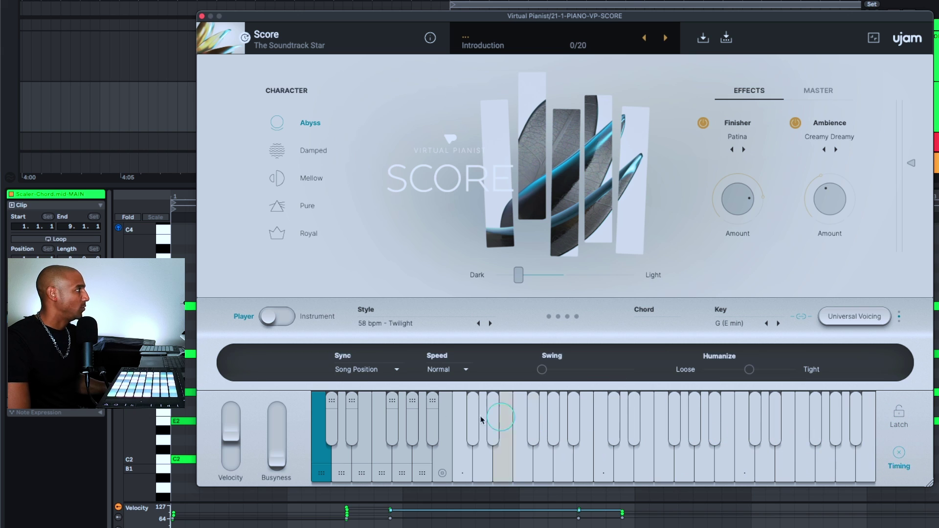
pyautogui.click(443, 369)
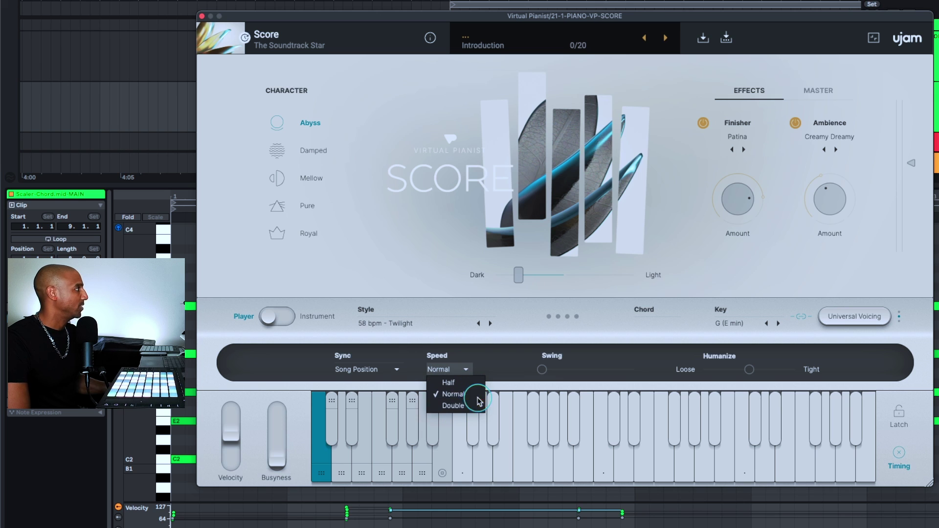
pyautogui.click(610, 363)
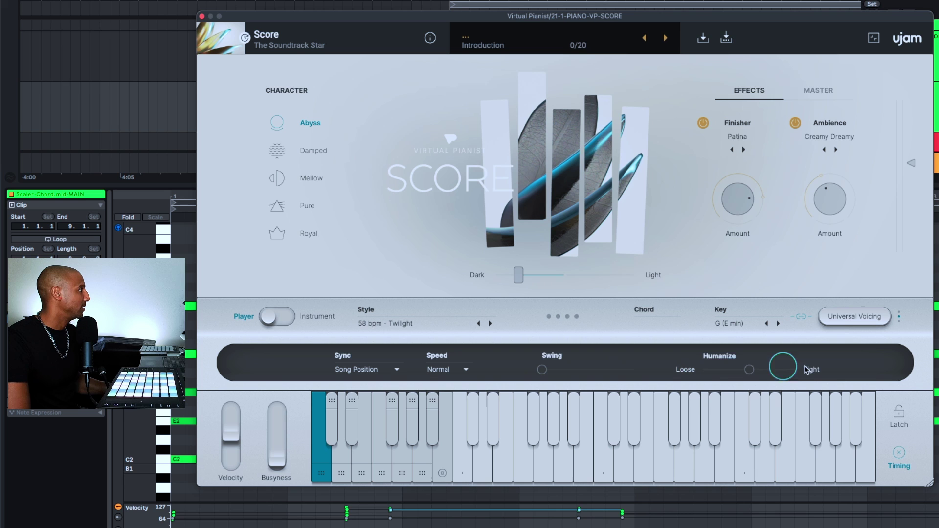
pyautogui.click(393, 371)
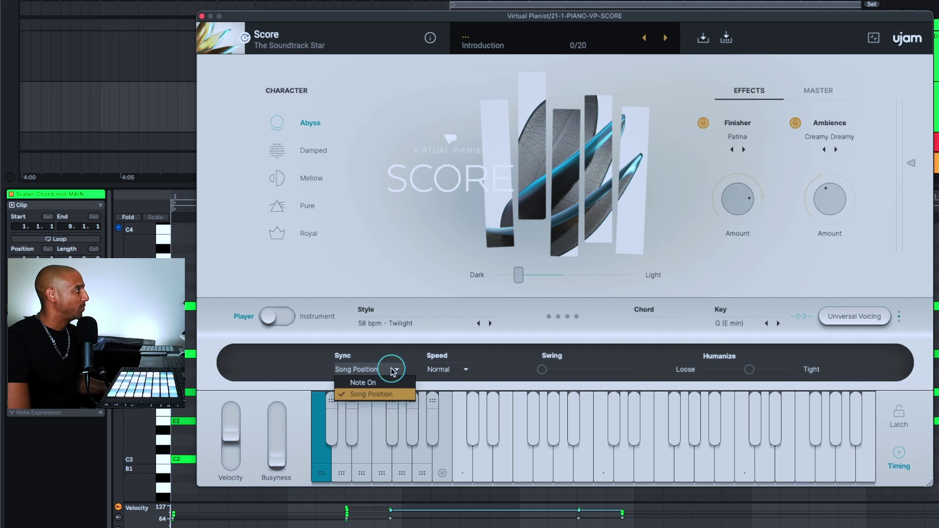
pyautogui.click(621, 296)
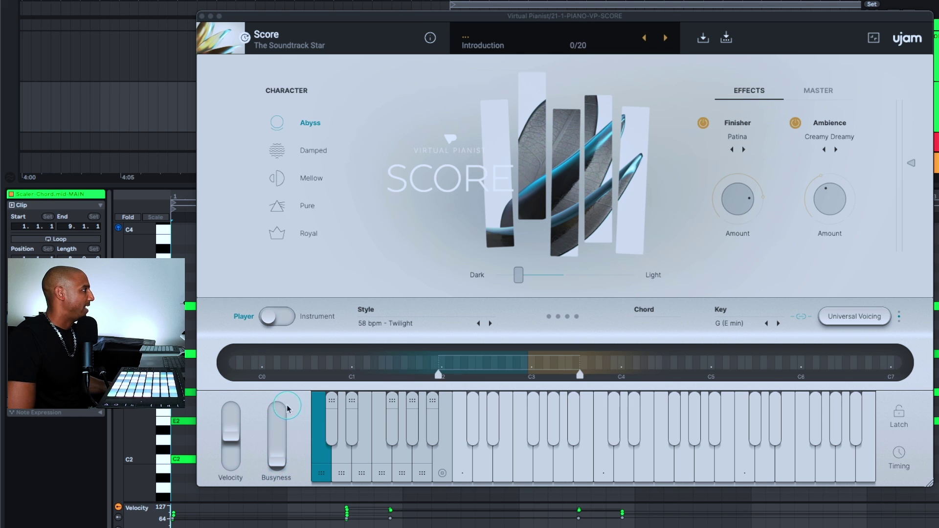
pyautogui.click(341, 433)
pyautogui.click(387, 452)
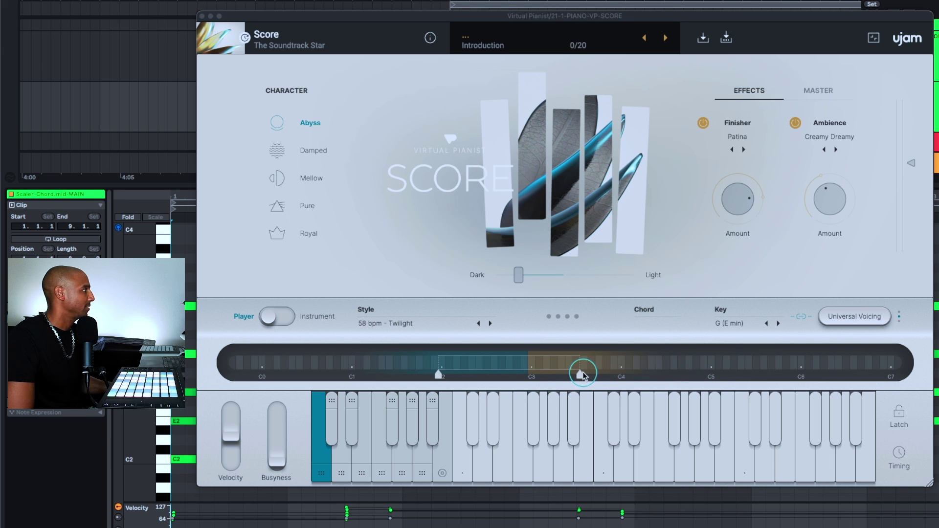
pyautogui.click(865, 319)
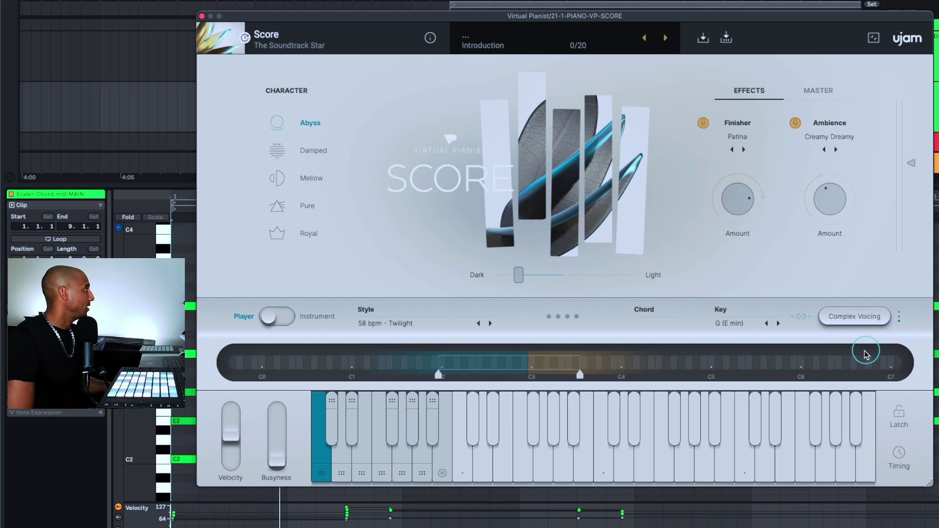
pyautogui.click(856, 318)
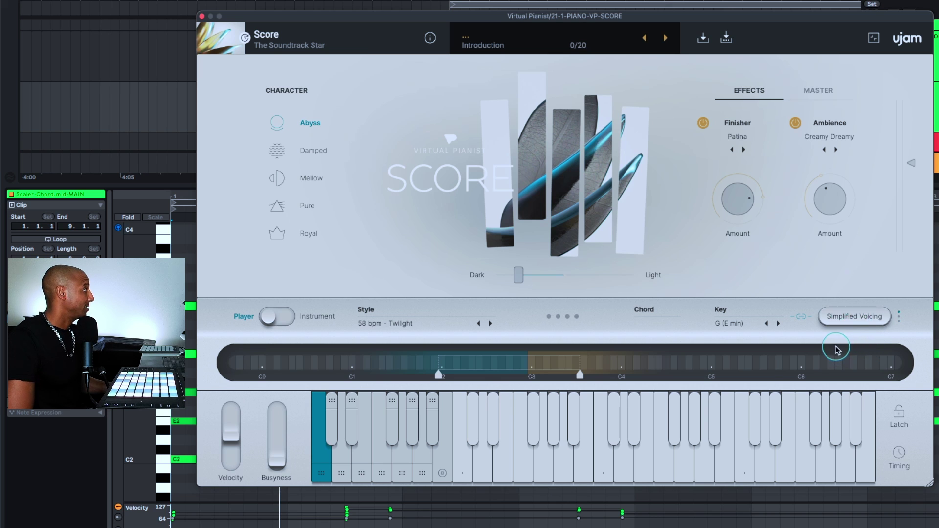
pyautogui.click(856, 317)
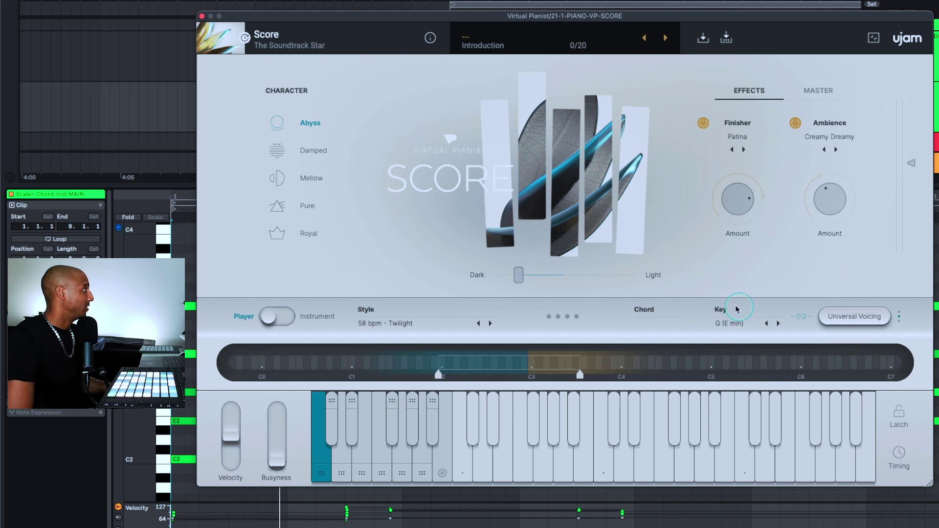